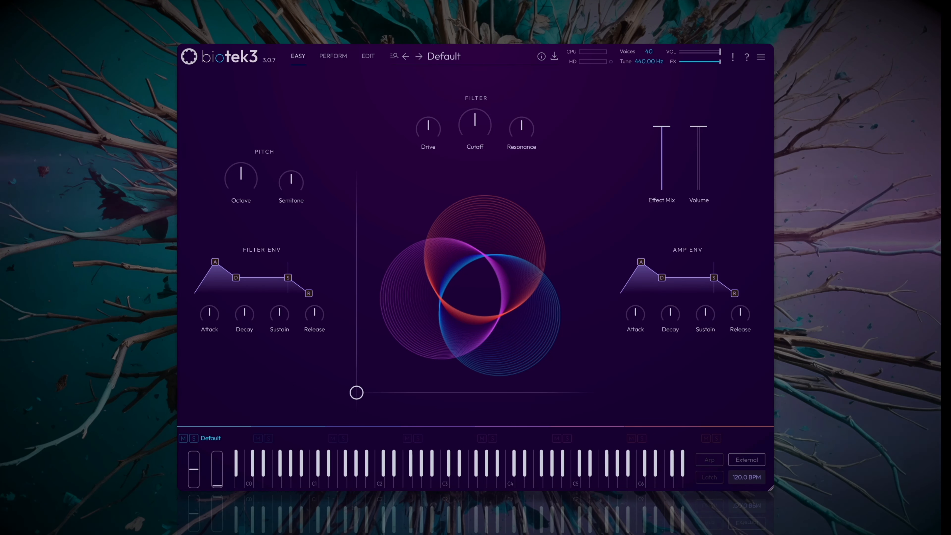
Step: Switch to the detailed editing view, set Oscillator 1 to Granular and show its full settings with the sample browser
left_click(365, 59)
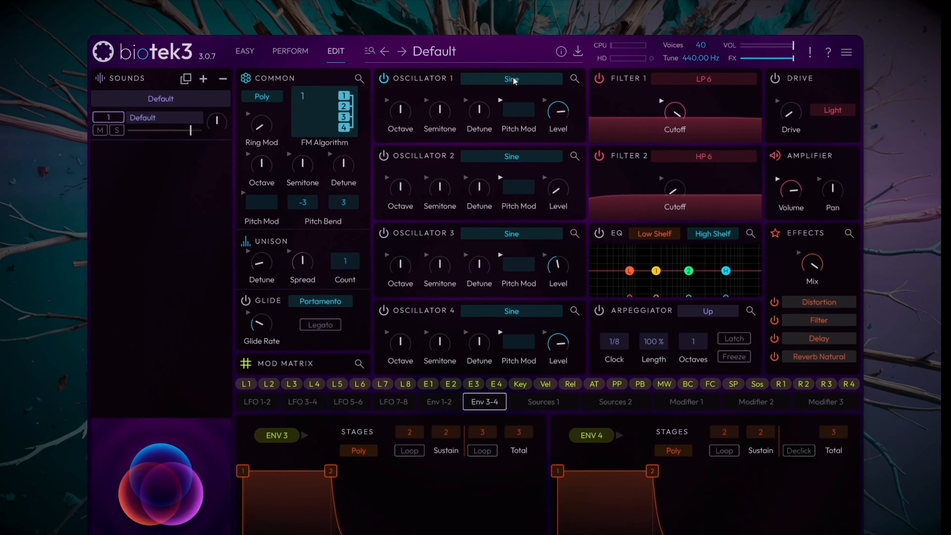
left_click(512, 79)
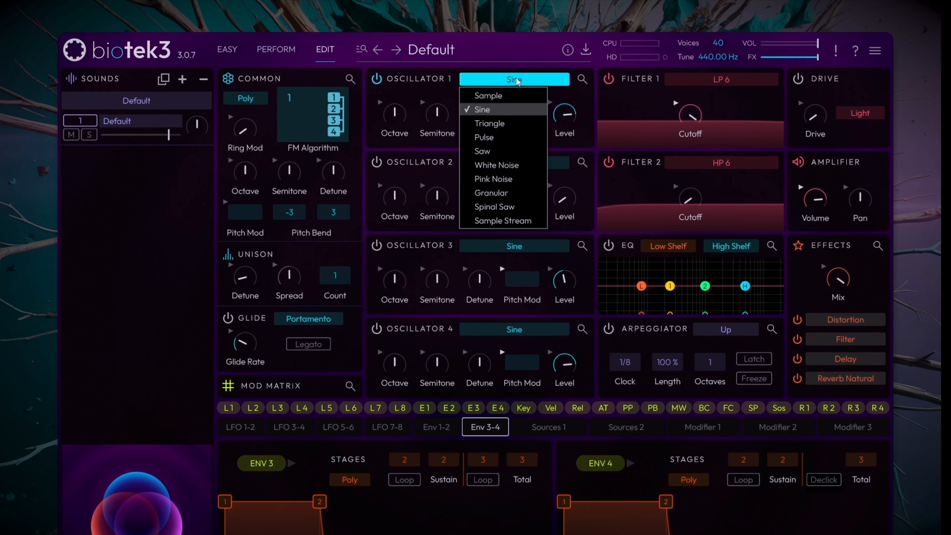
left_click(505, 196)
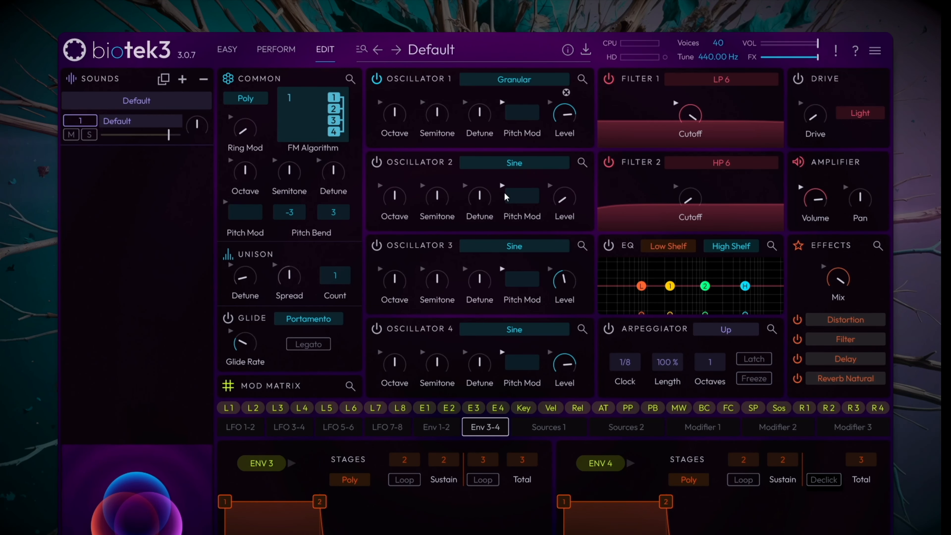
left_click(582, 79)
Step: Load the preset sample Athmospheric Seq 4 into Oscillator 1
scroll(634, 136, "up", 3)
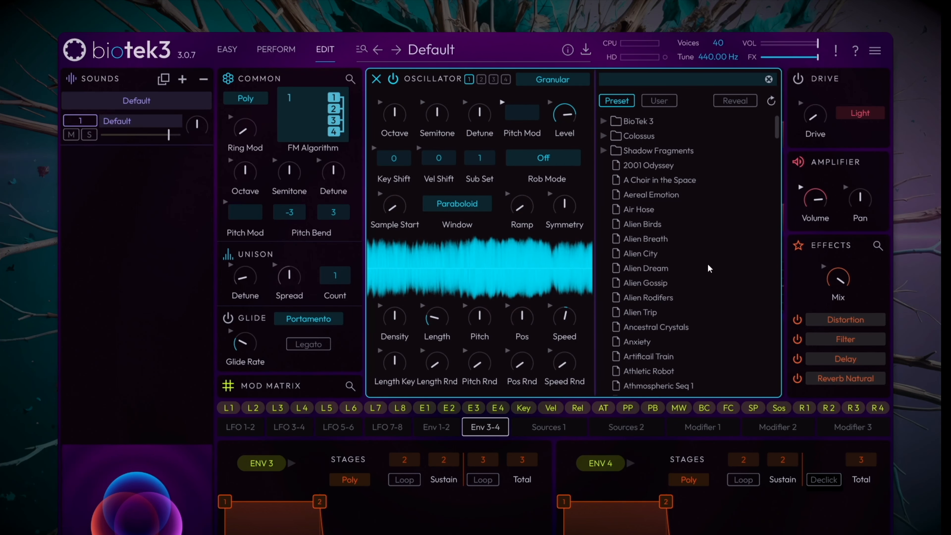
left_click(692, 268)
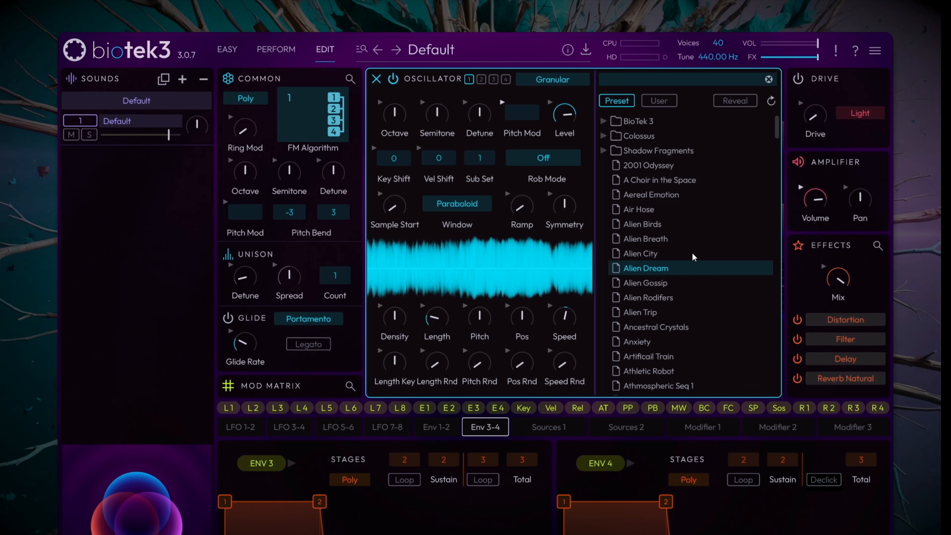
scroll(693, 262, "down", 3)
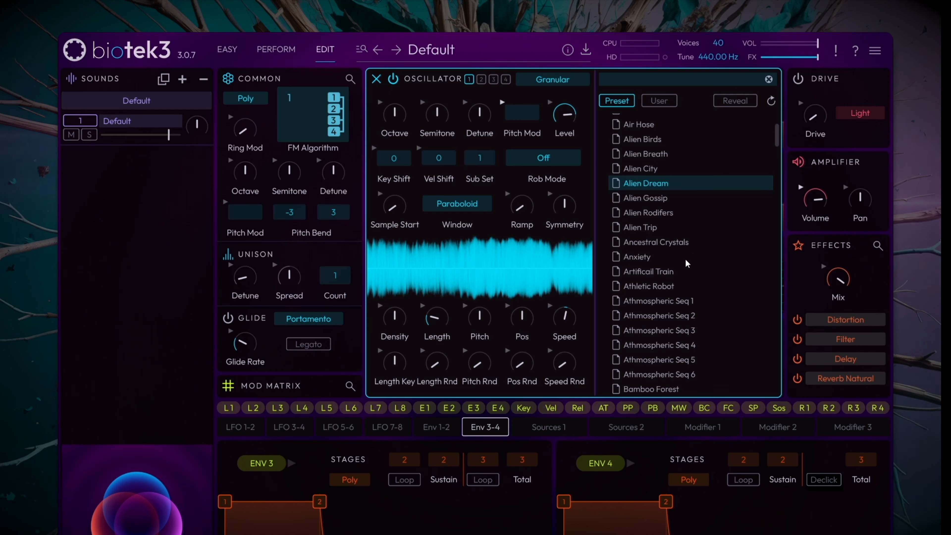
left_click(676, 349)
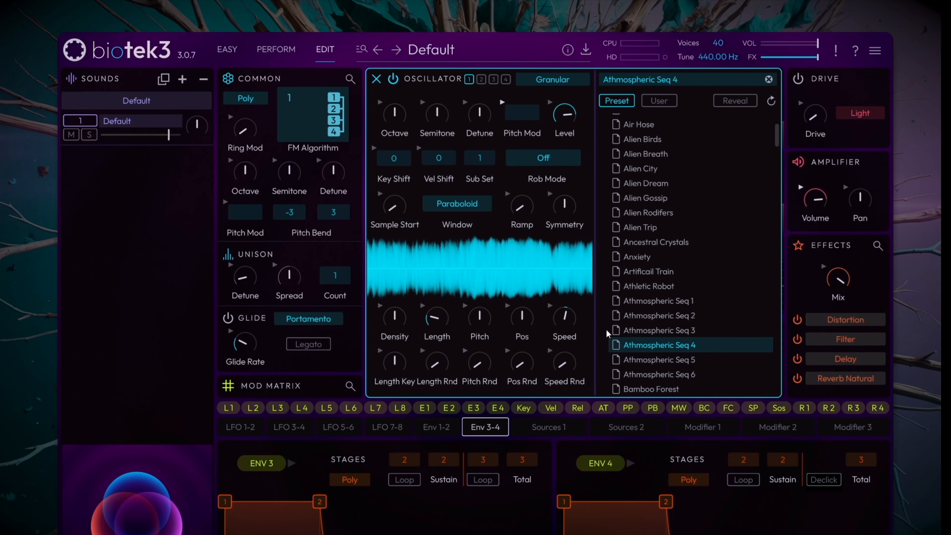
Step: Lower the grain Speed of Oscillator 1 to its centre position and raise the grain Density above 3.96
mouse_move(563, 318)
left_click_drag(567, 325, 568, 342)
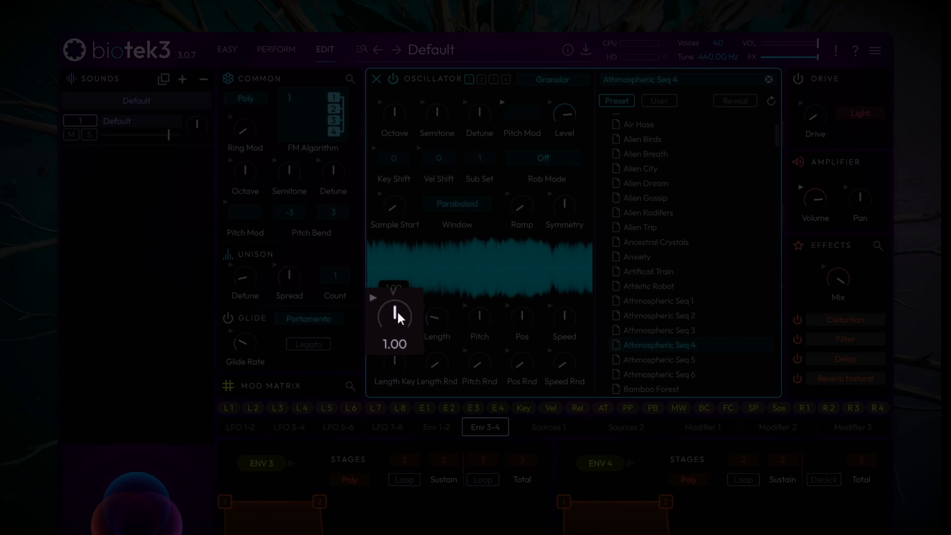
left_click_drag(394, 312, 399, 303)
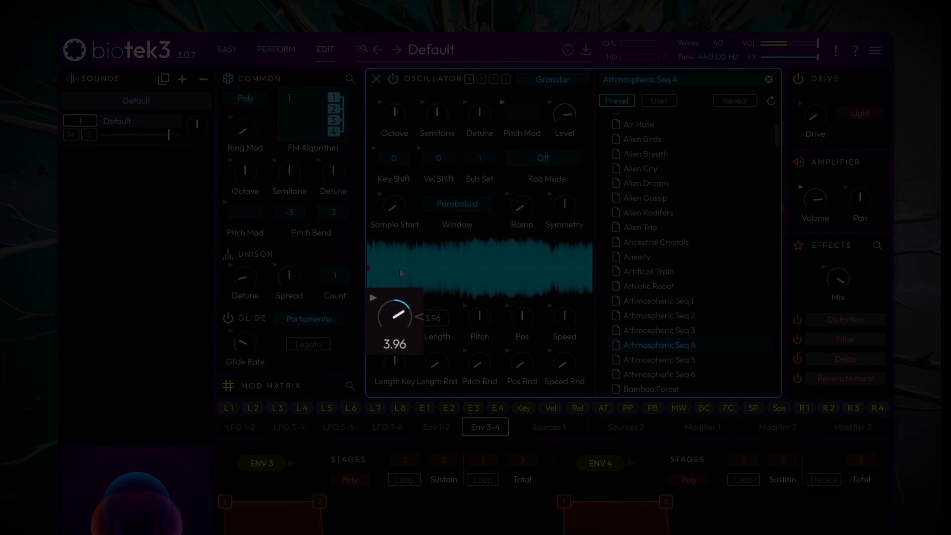
left_click_drag(402, 251, 402, 239)
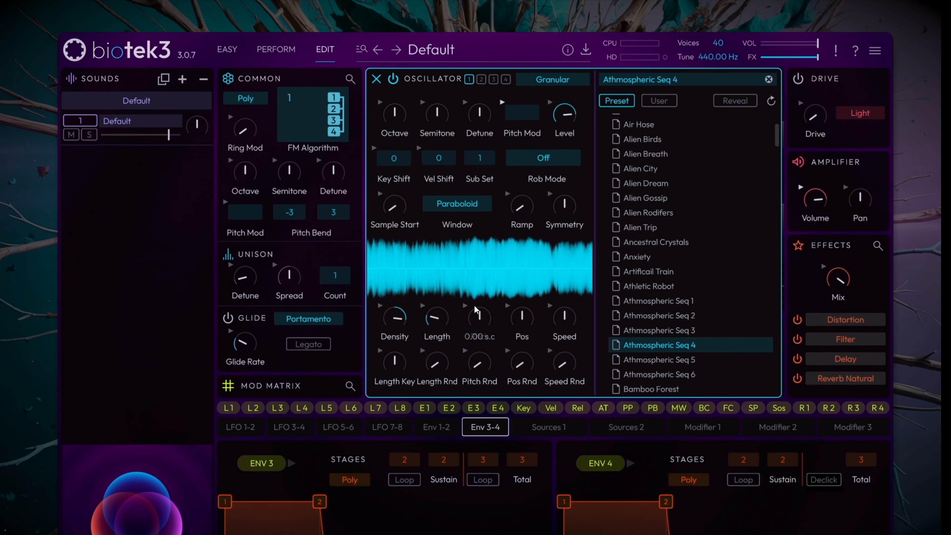
Step: Raise the grain Length to the middle of its range and the grain Pos to about two thirds
left_click_drag(445, 321, 449, 263)
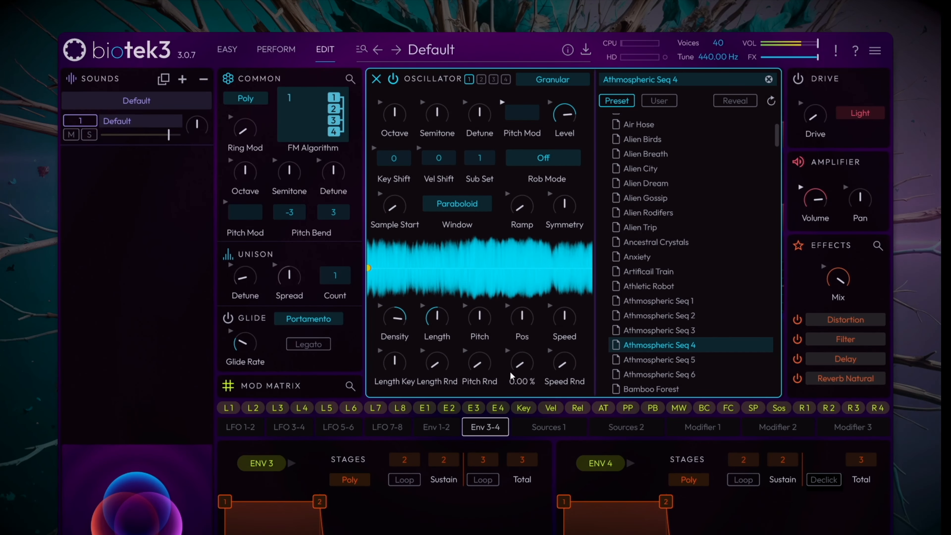
mouse_move(526, 331)
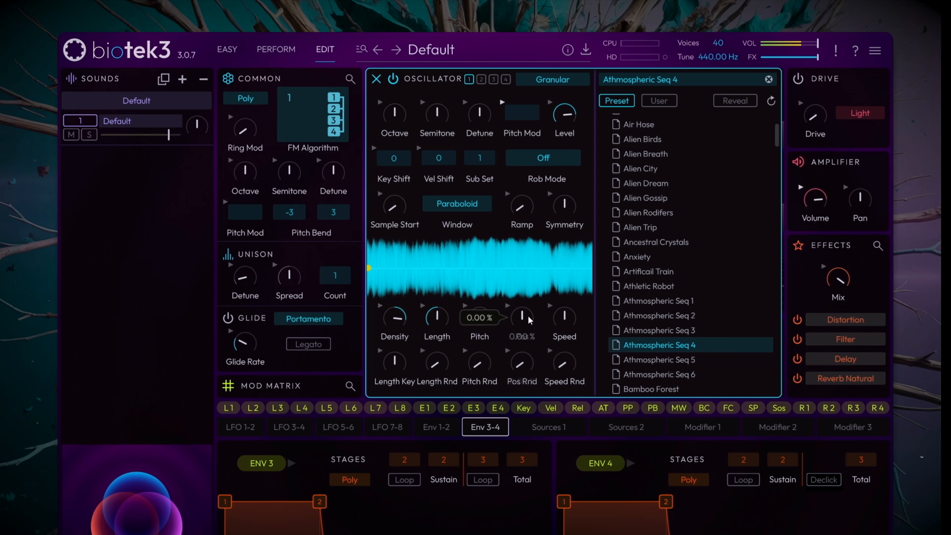
left_click_drag(527, 317, 530, 276)
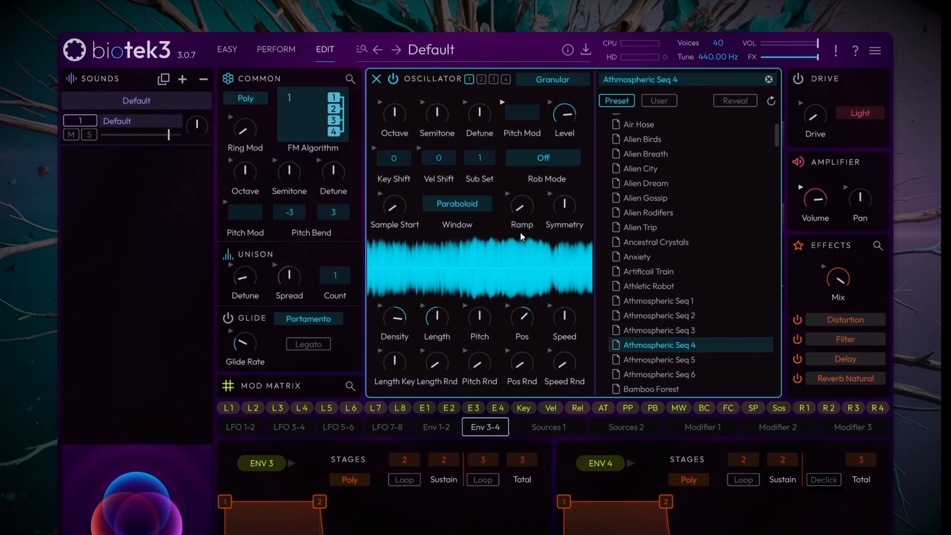
Step: Raise Oscillator 1's Ramp slightly and set Pitch Rnd to about 2 %
mouse_move(519, 211)
left_click_drag(521, 217, 522, 204)
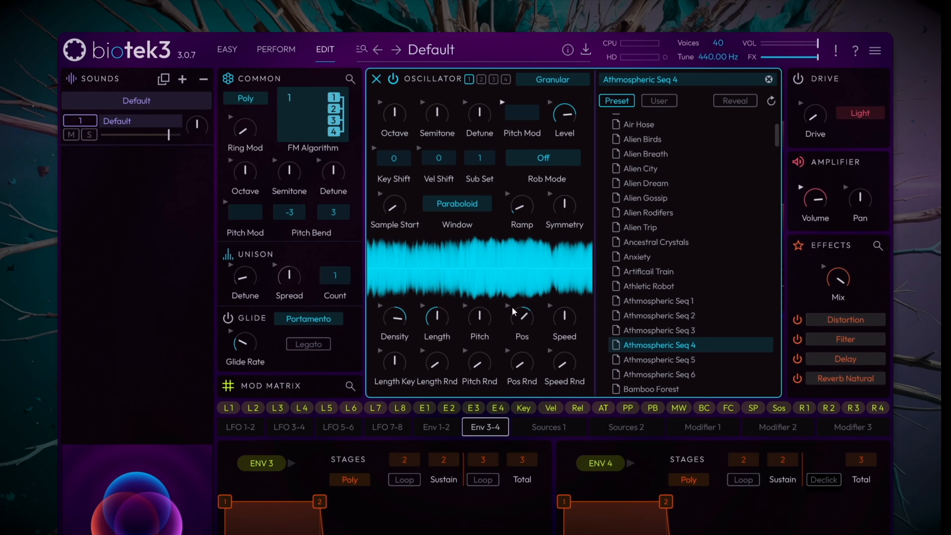
mouse_move(492, 361)
left_click_drag(490, 377, 482, 352)
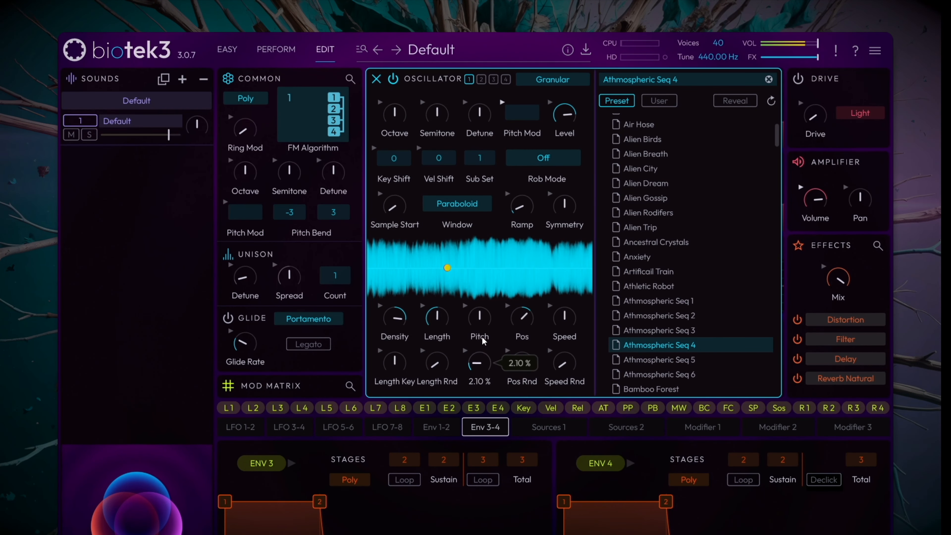
left_click_drag(482, 346, 485, 346)
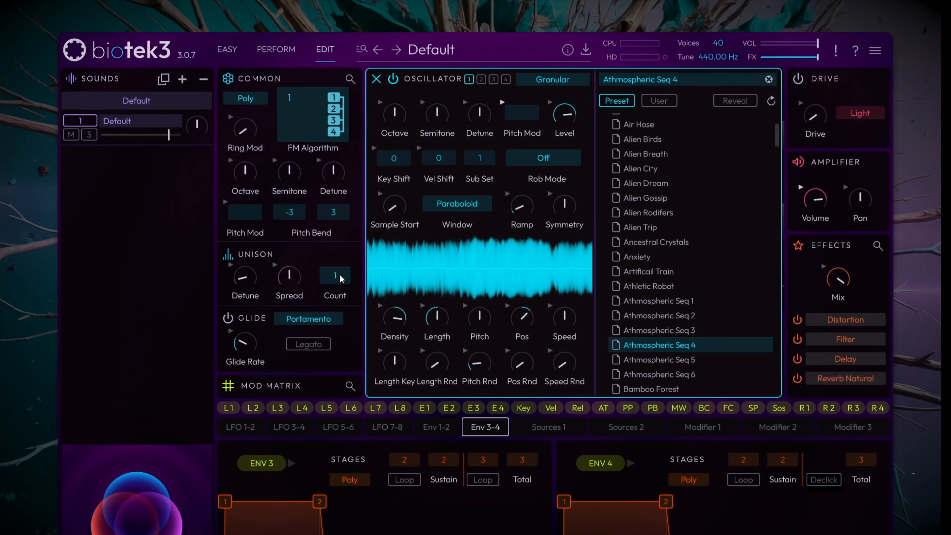
Step: Set the unison Count to 2, increase its Detune slightly and raise its Spread a little past centre
left_click_drag(341, 277, 341, 267)
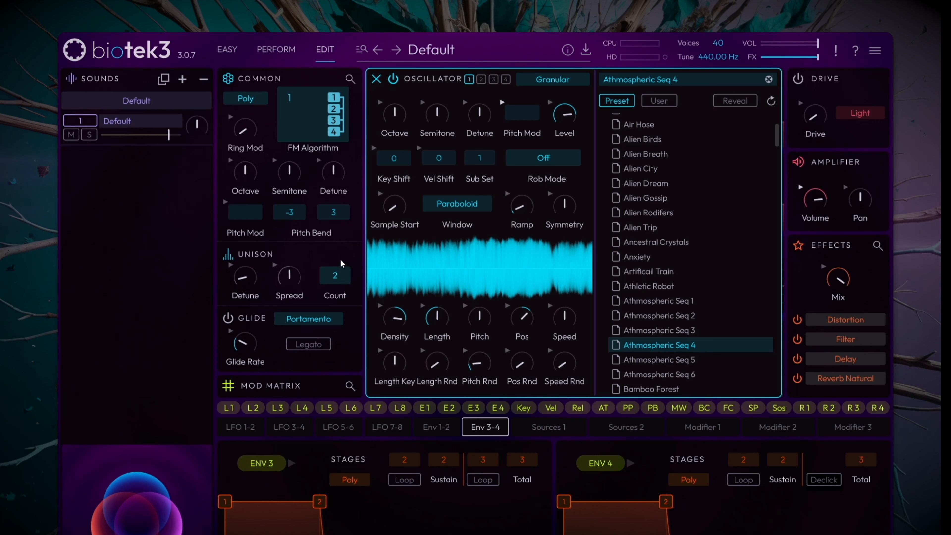
left_click_drag(256, 276, 293, 299)
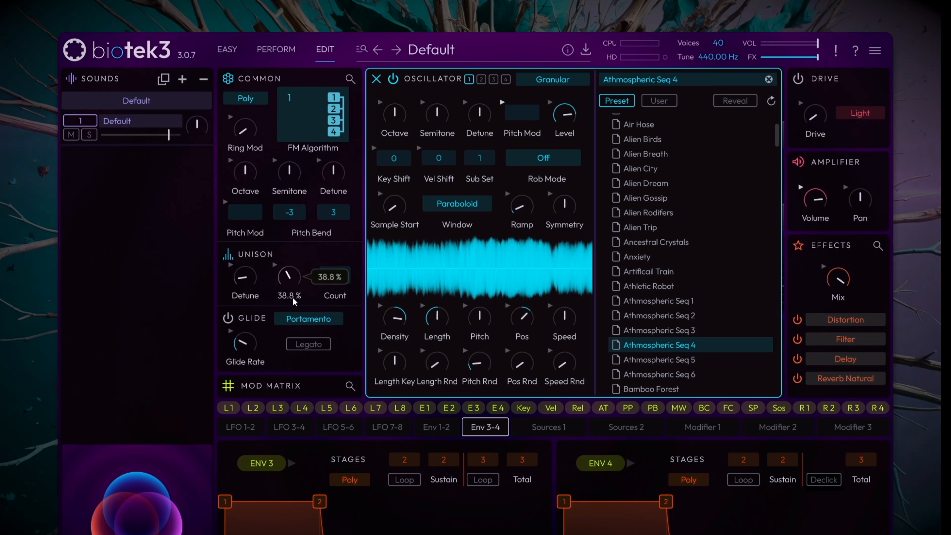
left_click_drag(294, 301, 299, 265)
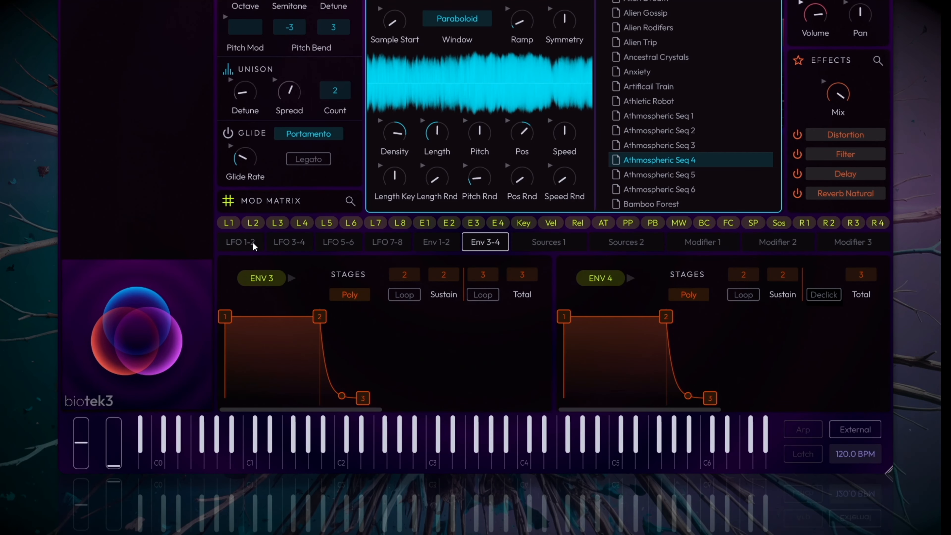
Step: Set LFO 1 to a Triangle waveform with a rate of 538 mHz
left_click(254, 246)
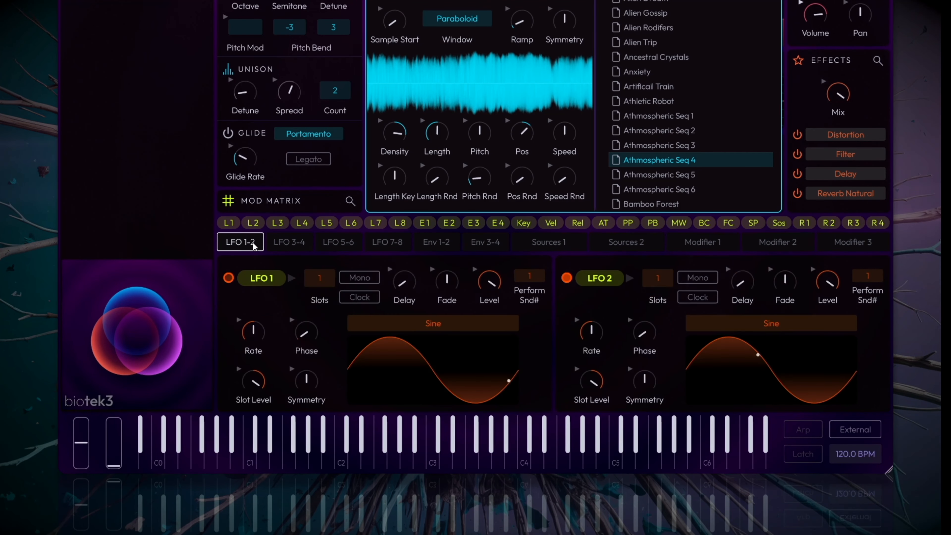
left_click(441, 327)
left_click(376, 167)
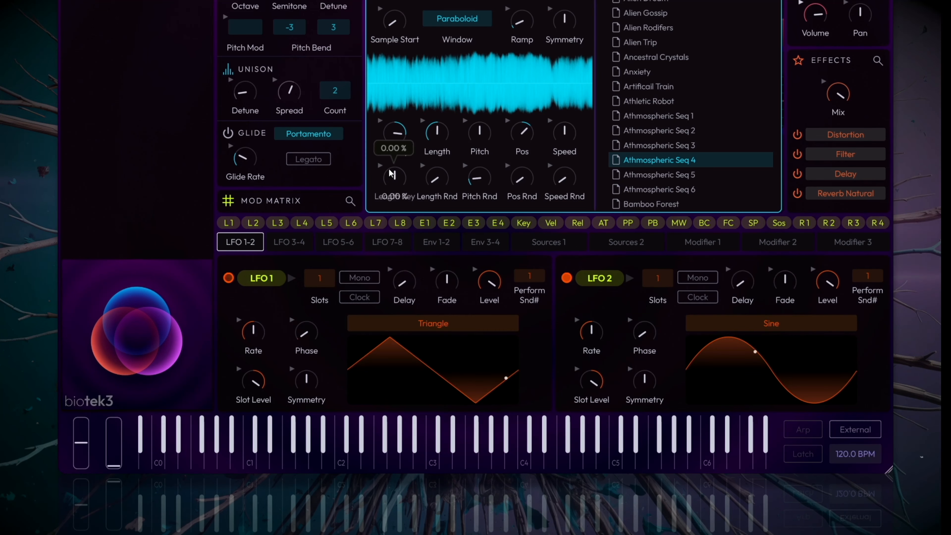
left_click_drag(253, 331, 256, 352)
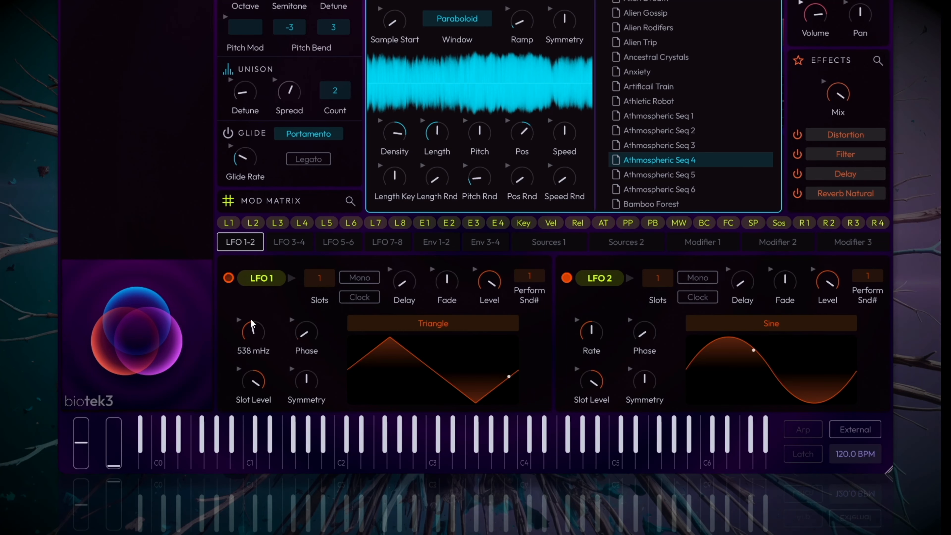
Step: Assign LFO 1 to the grain Length of Oscillator 1 with a small positive modulation amount
left_click(269, 279)
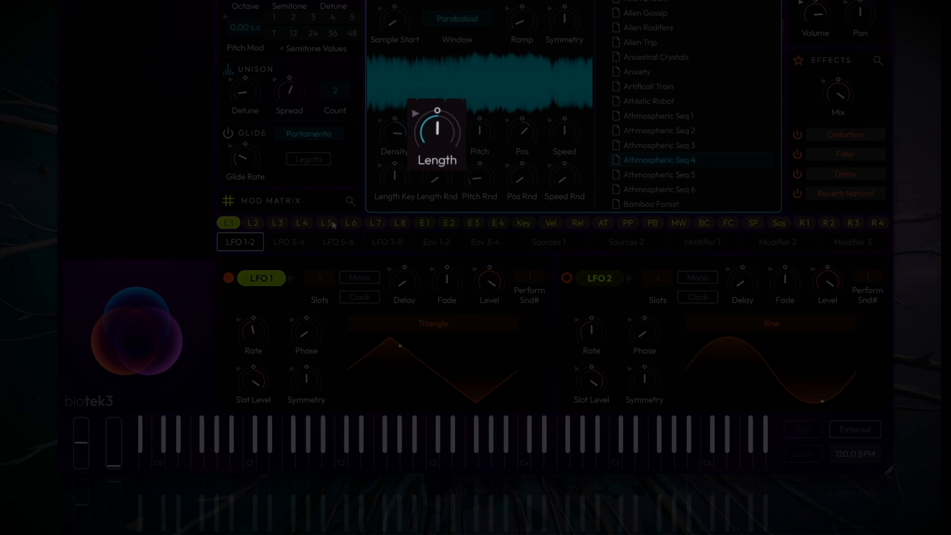
mouse_move(438, 110)
left_click_drag(444, 100, 451, 76)
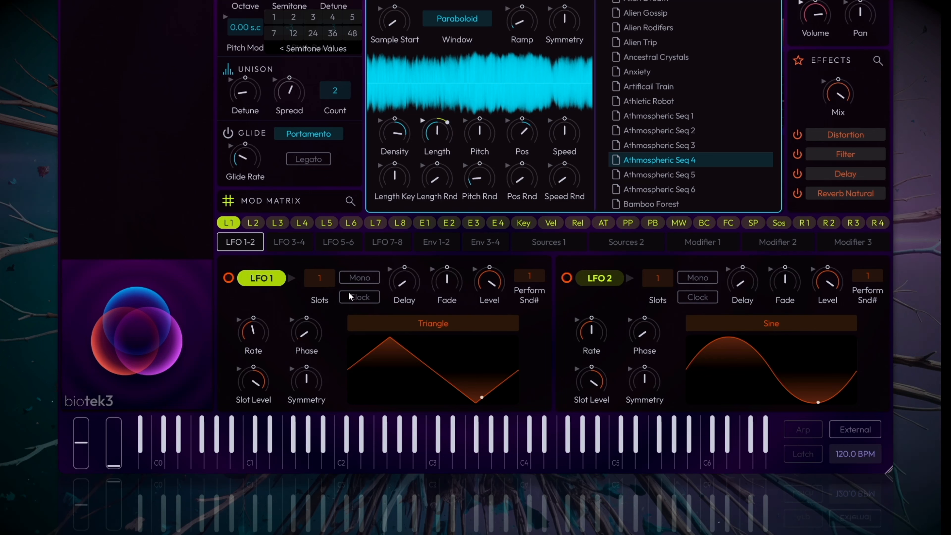
left_click(266, 280)
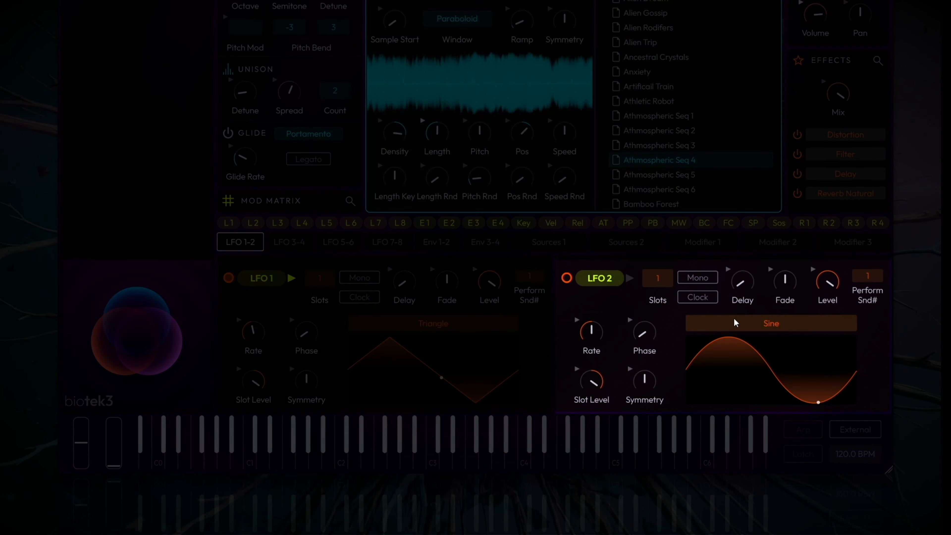
Step: Set LFO 2 to the Noise waveform and lower its Rate slightly
left_click(735, 323)
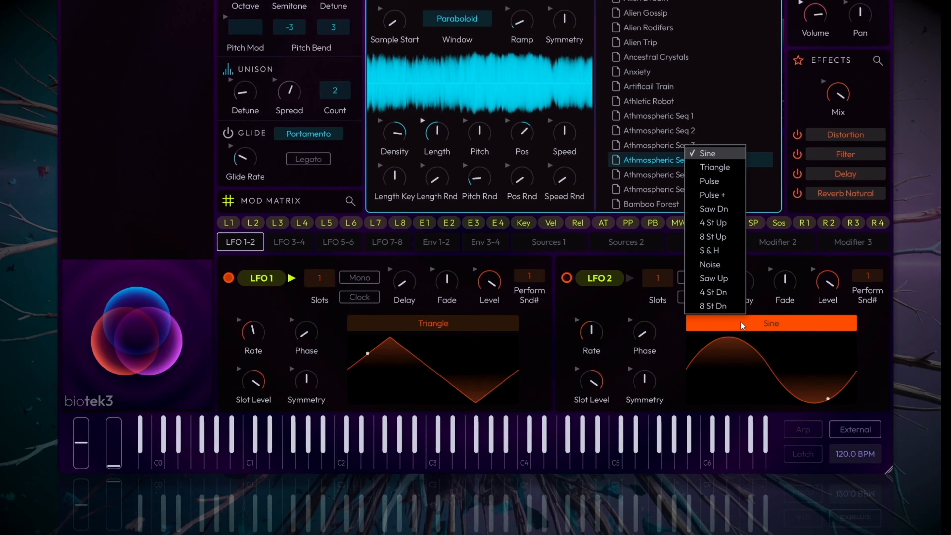
left_click(727, 267)
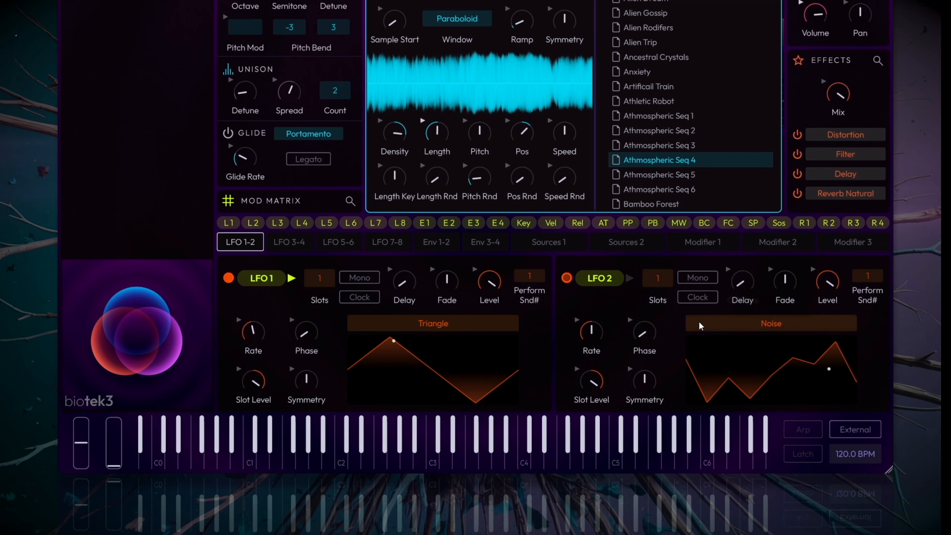
left_click_drag(608, 335, 598, 342)
Step: Assign LFO 2 to Oscillator 1's grain Length as well, with a small positive modulation amount
left_click(599, 277)
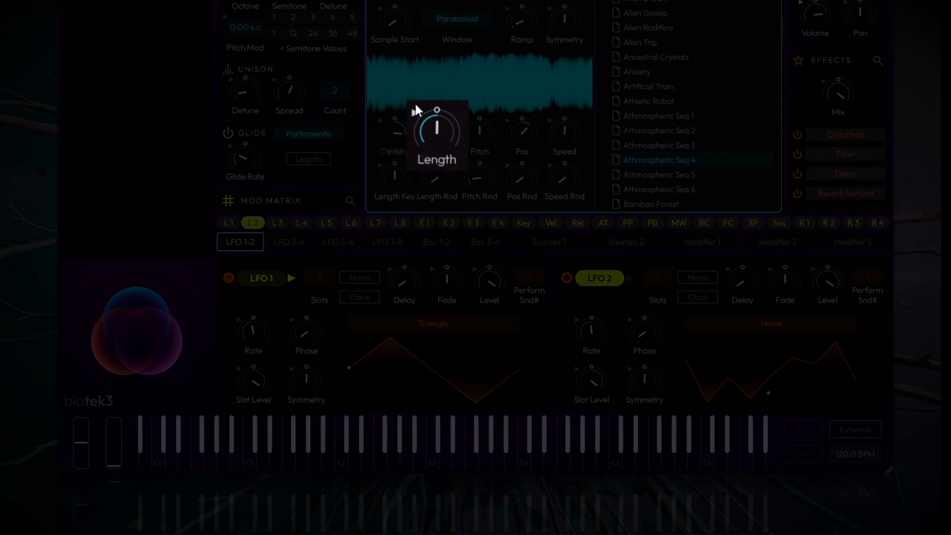
mouse_move(438, 118)
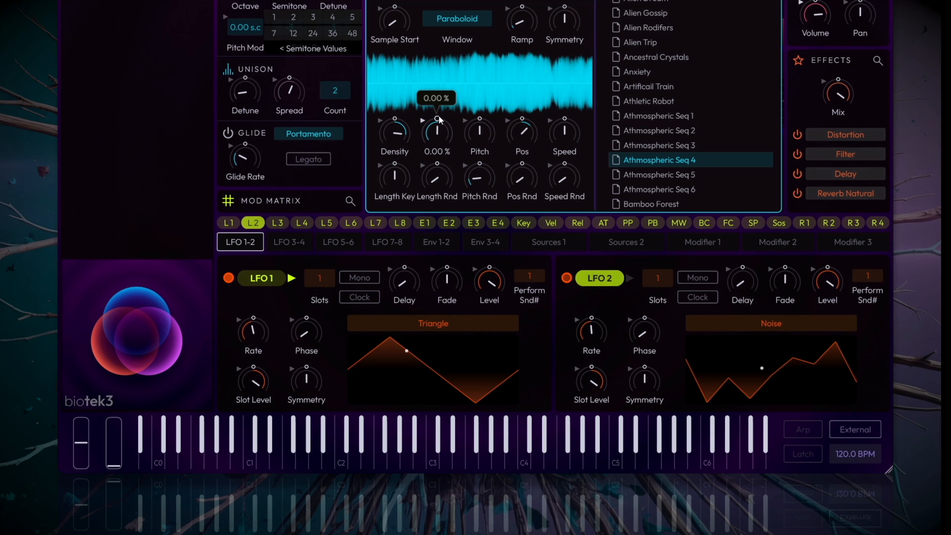
left_click_drag(438, 118, 444, 81)
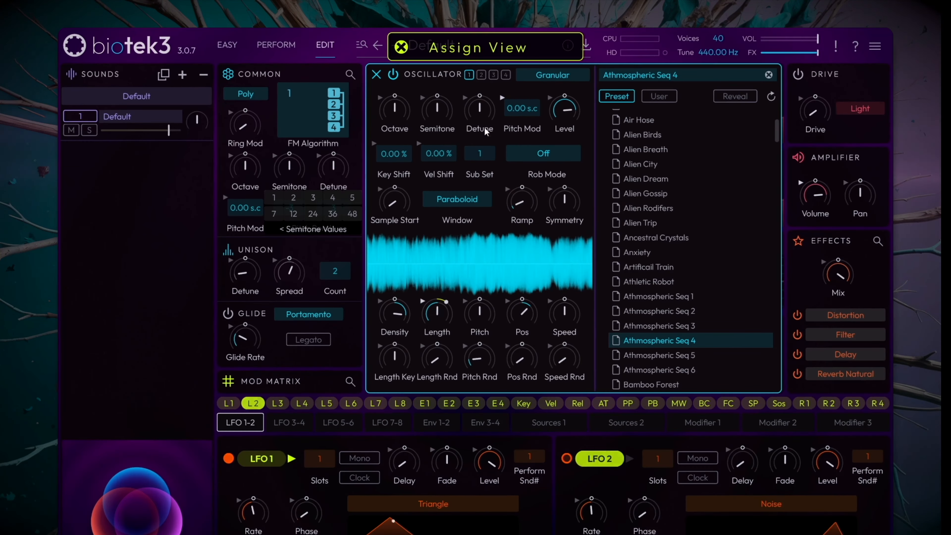
Step: Show the settings of Oscillator 2 and set its type to Sample
left_click(481, 75)
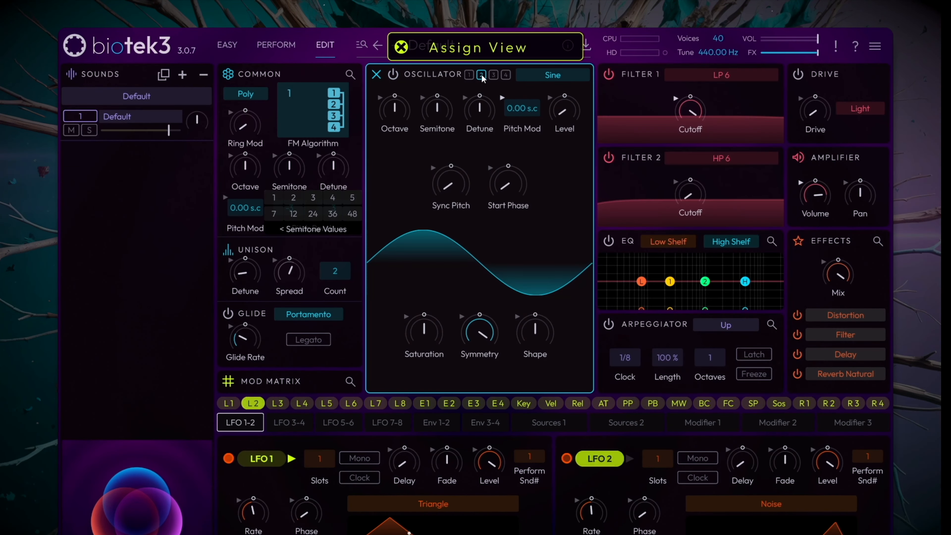
left_click(552, 75)
left_click(539, 90)
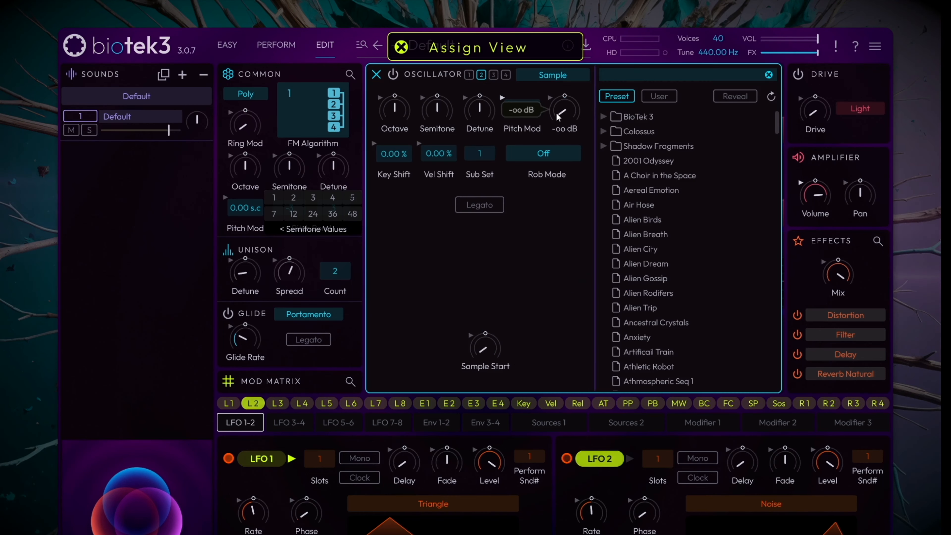
Step: Try the Bubbles sample from BioTek 3's Noises folder in Oscillator 2, and load Data 3 from the same folder instead
left_click(604, 116)
left_click(613, 190)
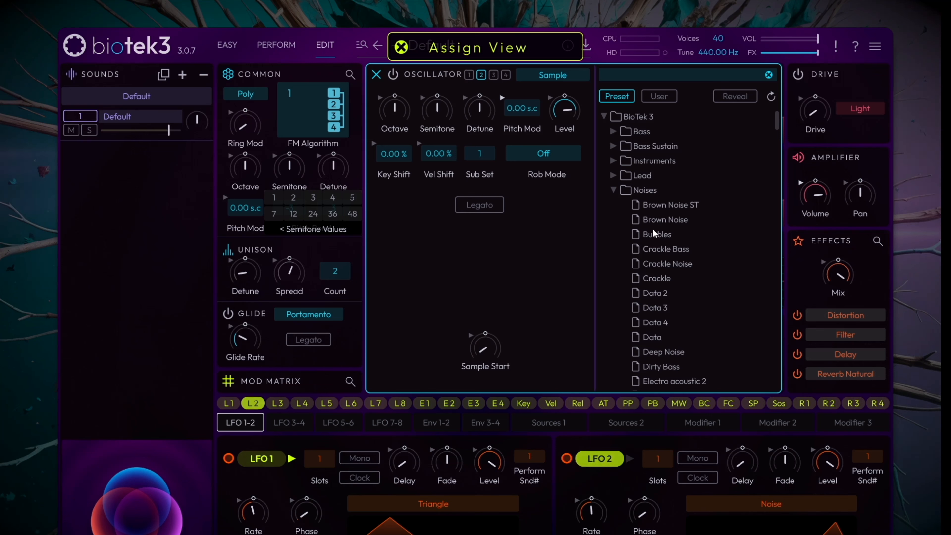
left_click(656, 235)
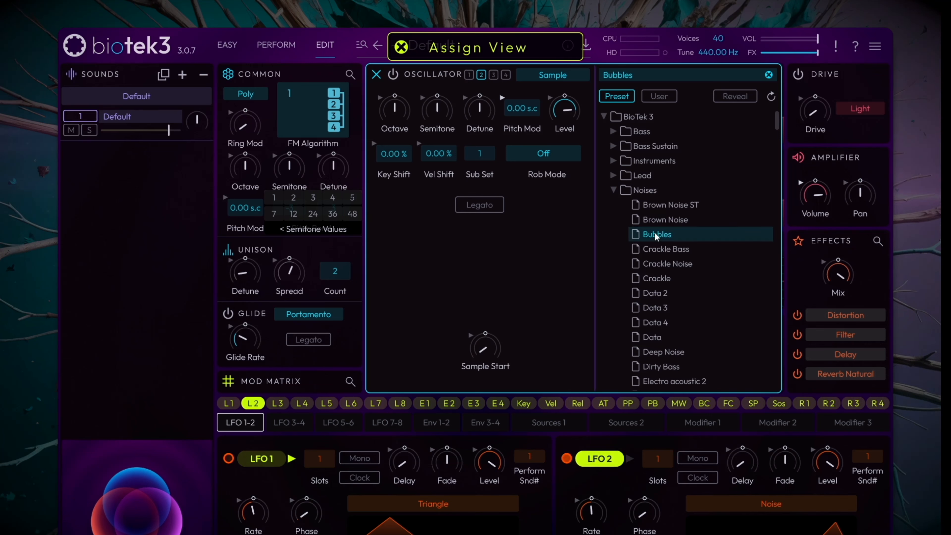
scroll(657, 236, "down", 3)
left_click(662, 224)
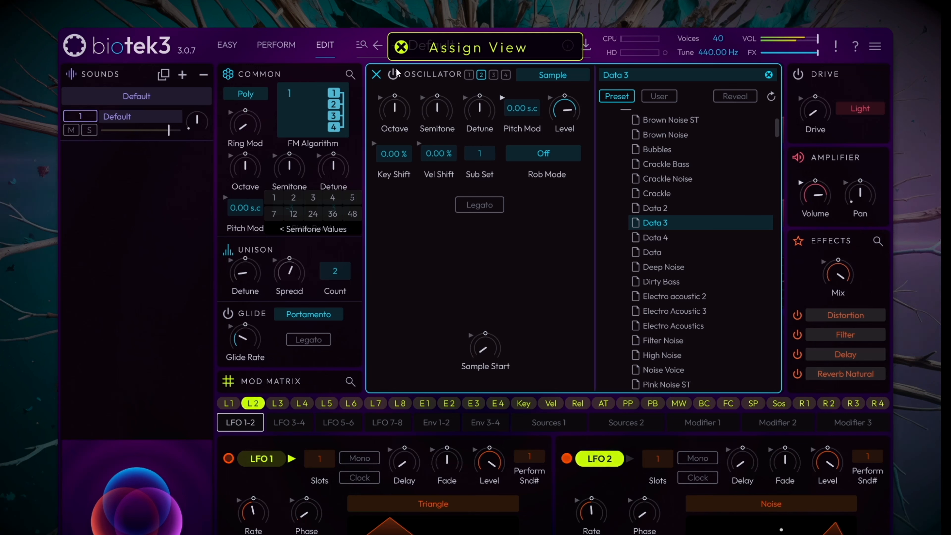
Step: Try the Deep Noise and Filter Noise samples in Oscillator 2, and load Noise Voice from the same folder instead
left_click(661, 266)
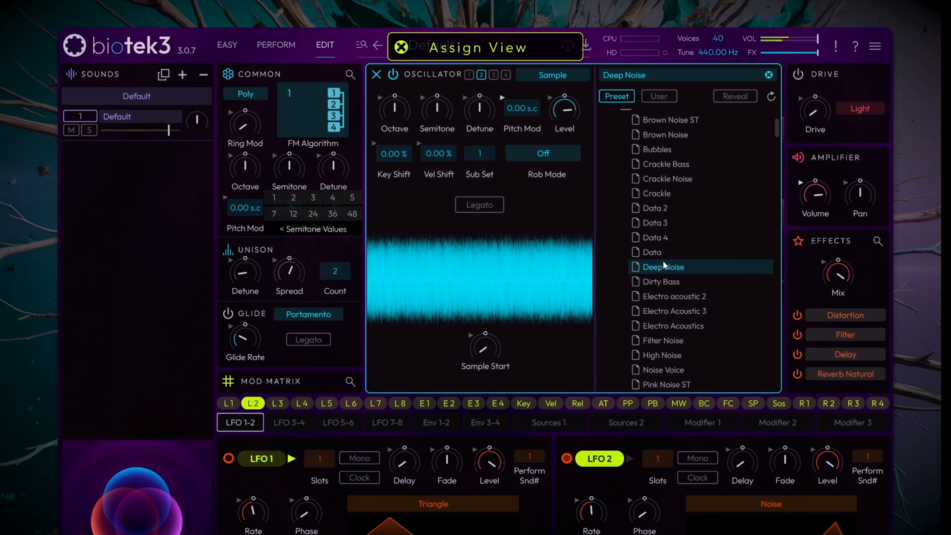
scroll(670, 270, "down", 2)
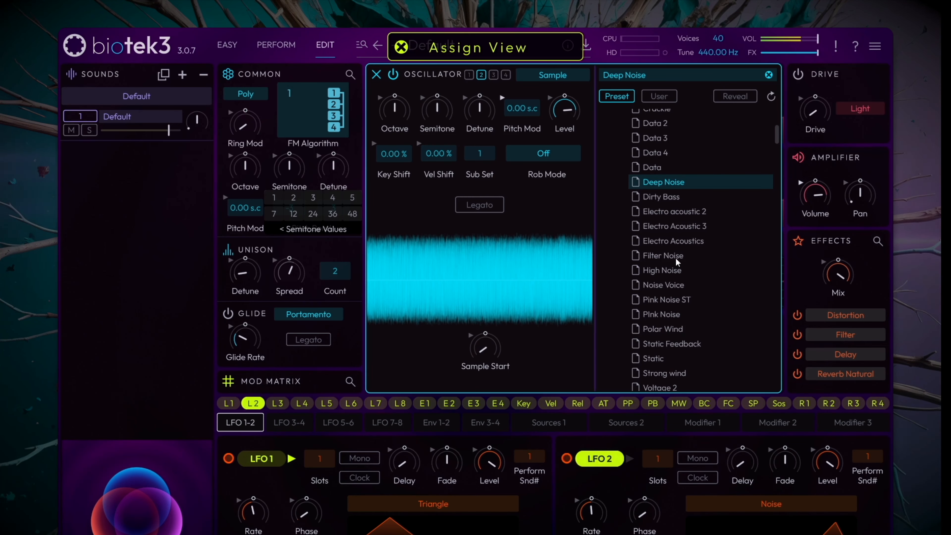
left_click(677, 259)
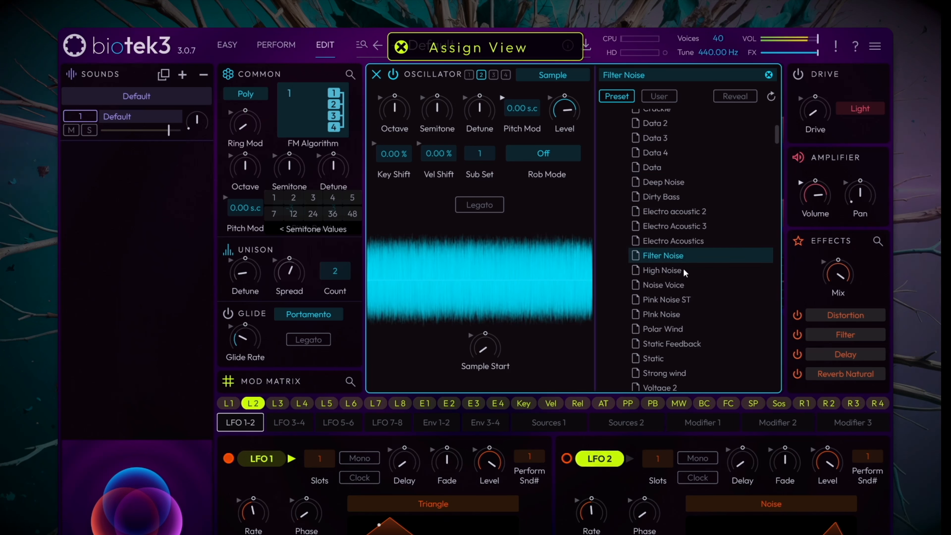
left_click(670, 286)
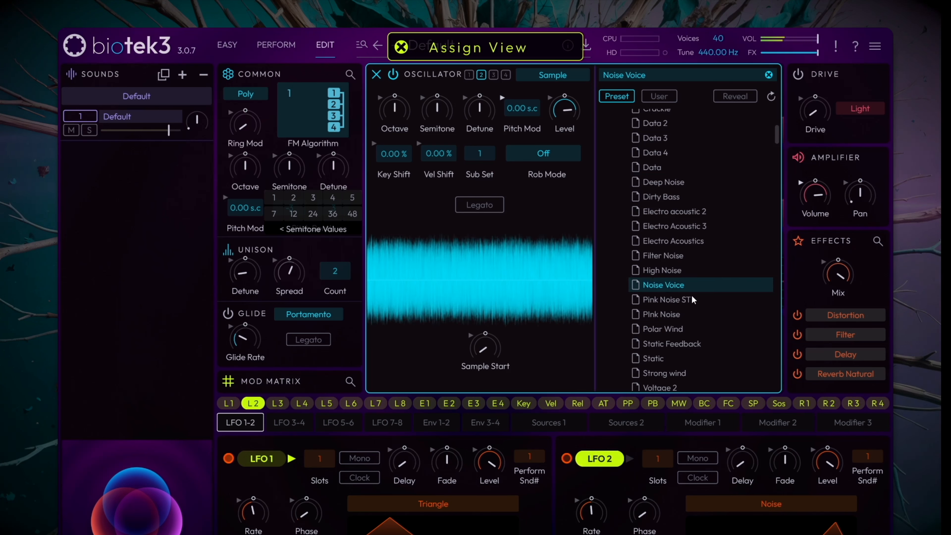
scroll(693, 296, "down", 3)
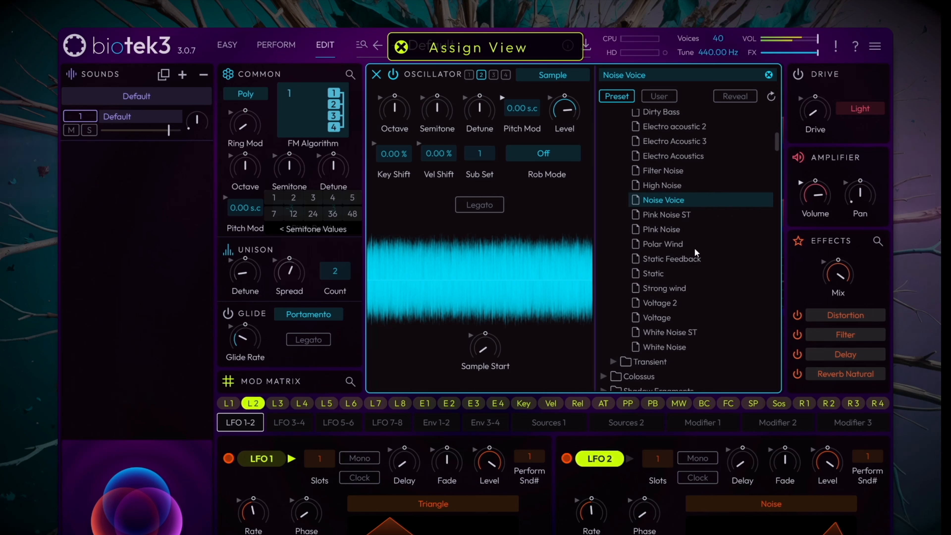
scroll(688, 227, "up", 3)
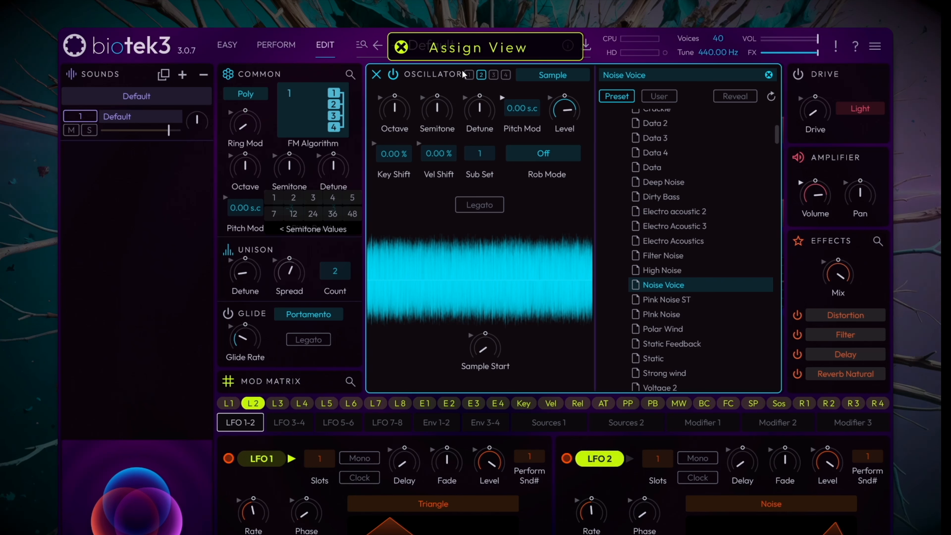
Step: Lower Oscillator 2's Level to slightly above -14.5 dB, and close the oscillator details and Assign View
left_click(468, 75)
scroll(399, 112, "down", 1)
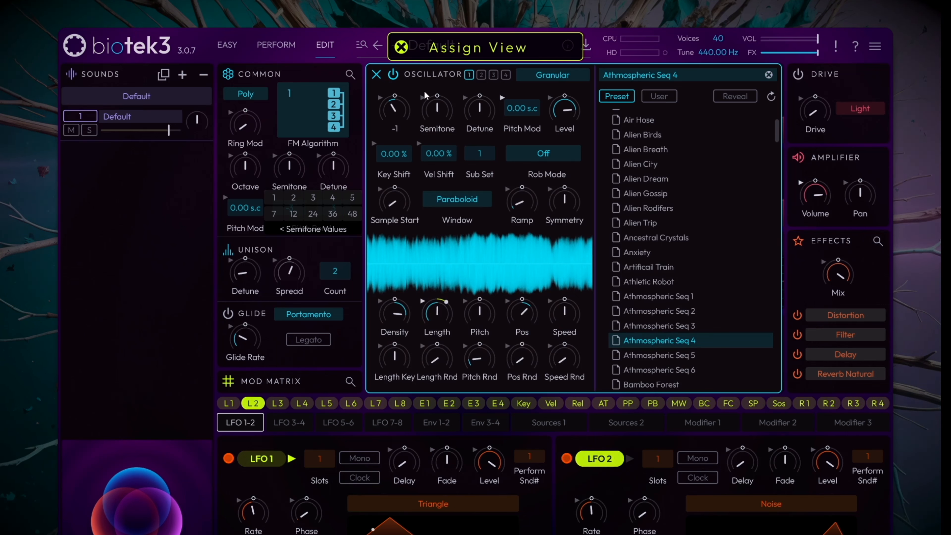
left_click(482, 75)
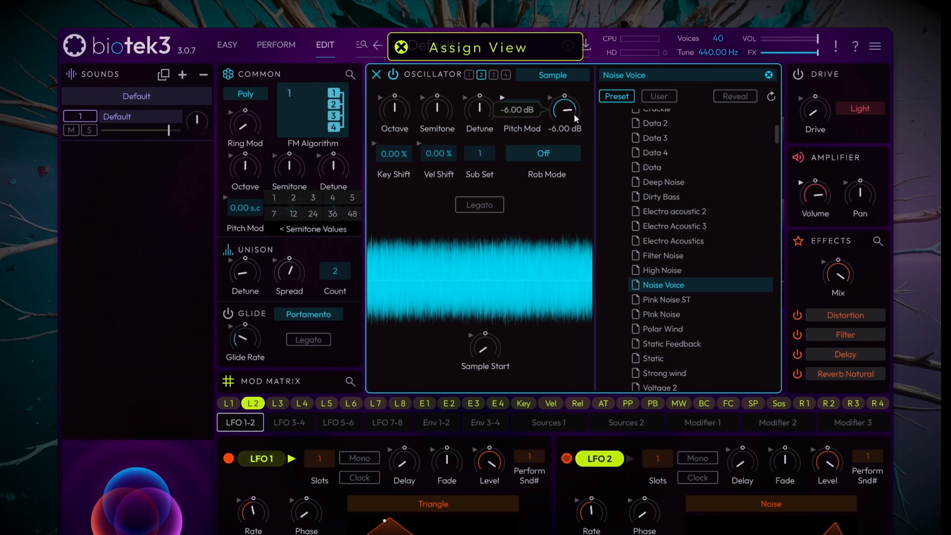
scroll(566, 112, "down", 4)
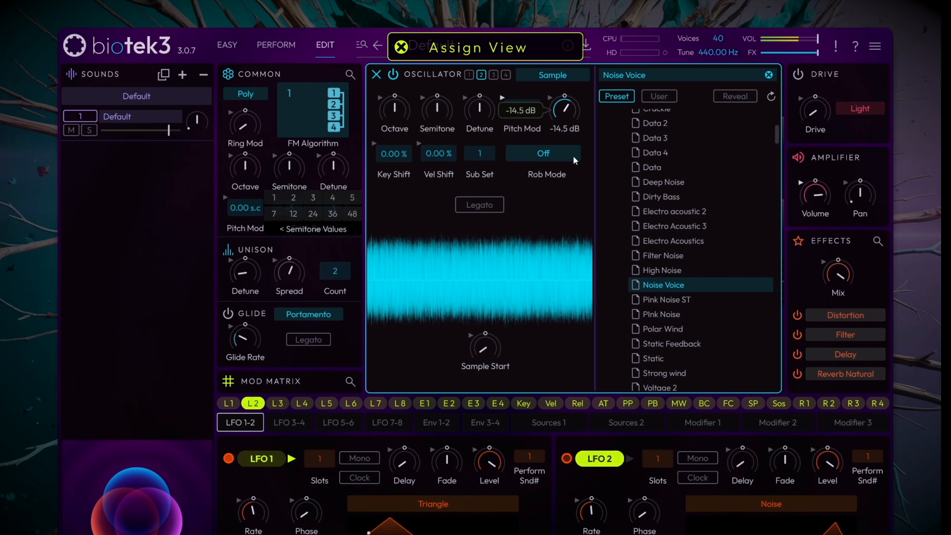
left_click_drag(574, 155, 575, 144)
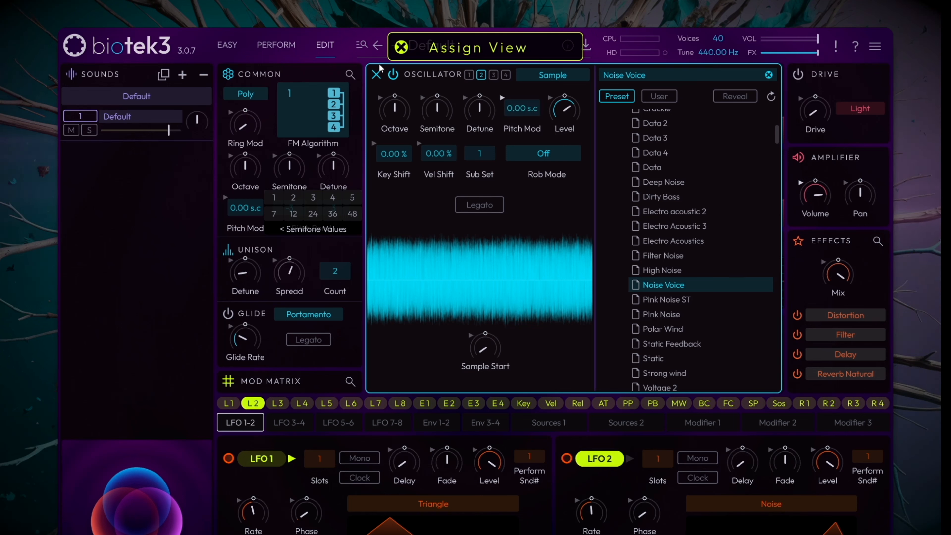
left_click(375, 76)
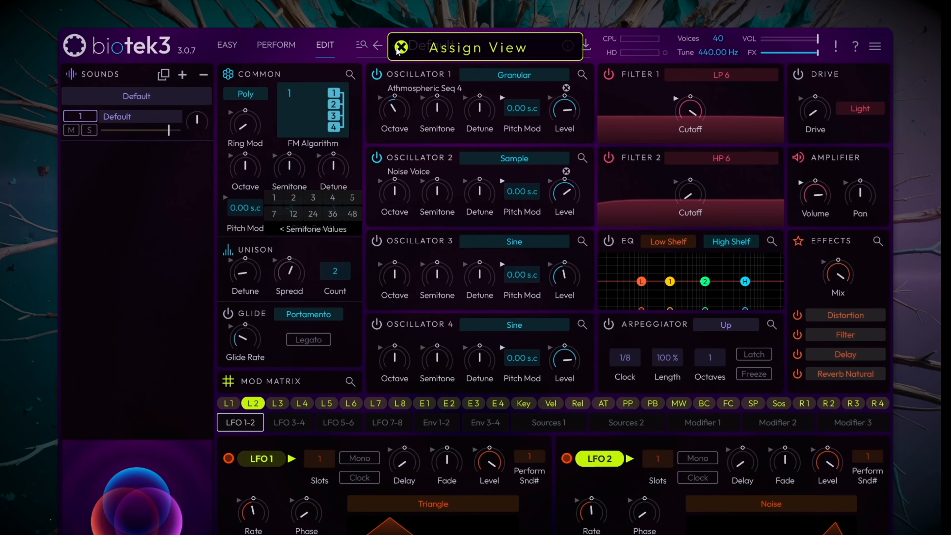
left_click(400, 50)
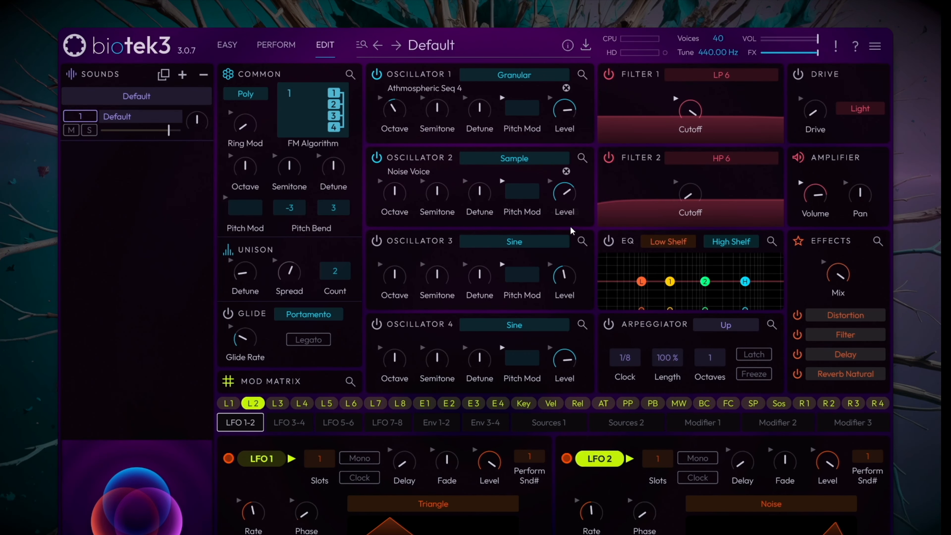
Step: In the EQ, boost the low shelf a few dB near 90 Hz and the high shelf slightly over 5 dB near 3.2 kHz
left_click(771, 241)
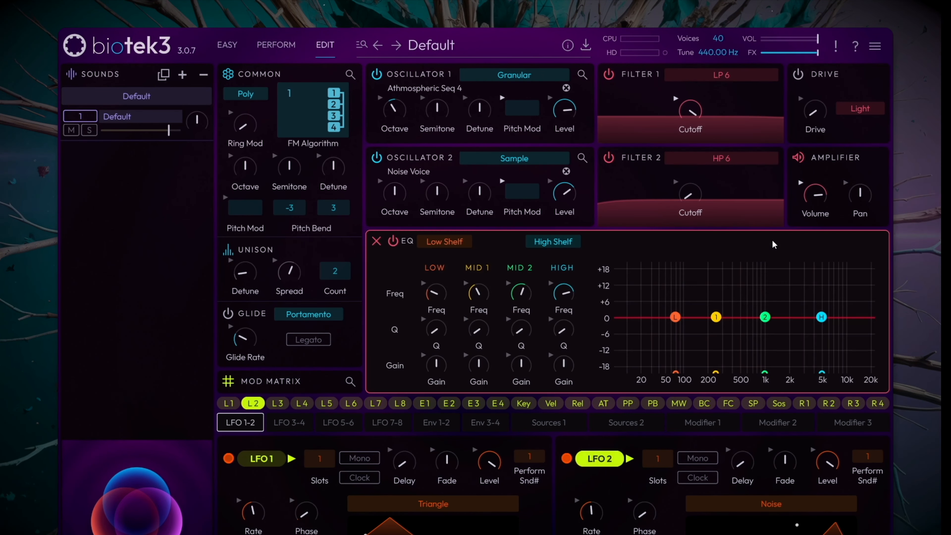
left_click_drag(675, 318, 681, 309)
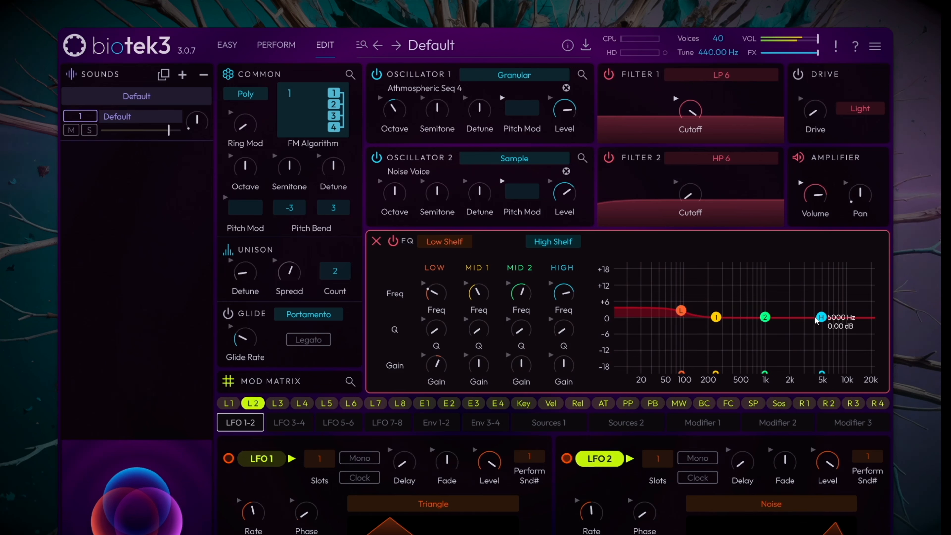
left_click_drag(822, 318, 807, 307)
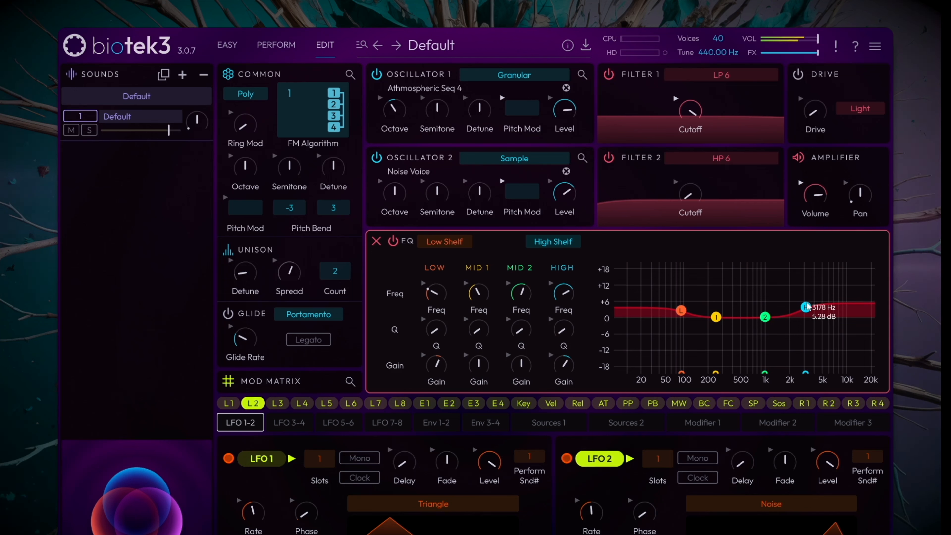
left_click_drag(807, 308, 807, 306)
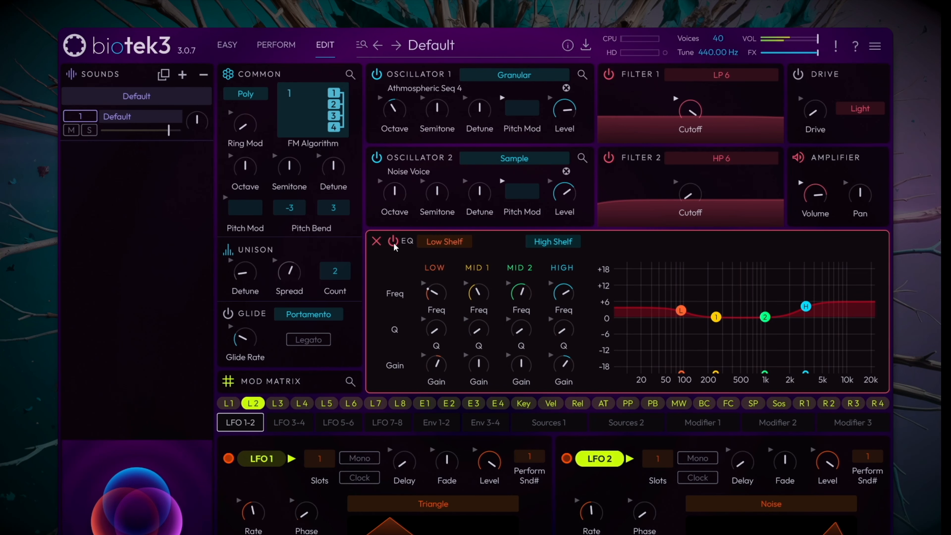
left_click(375, 243)
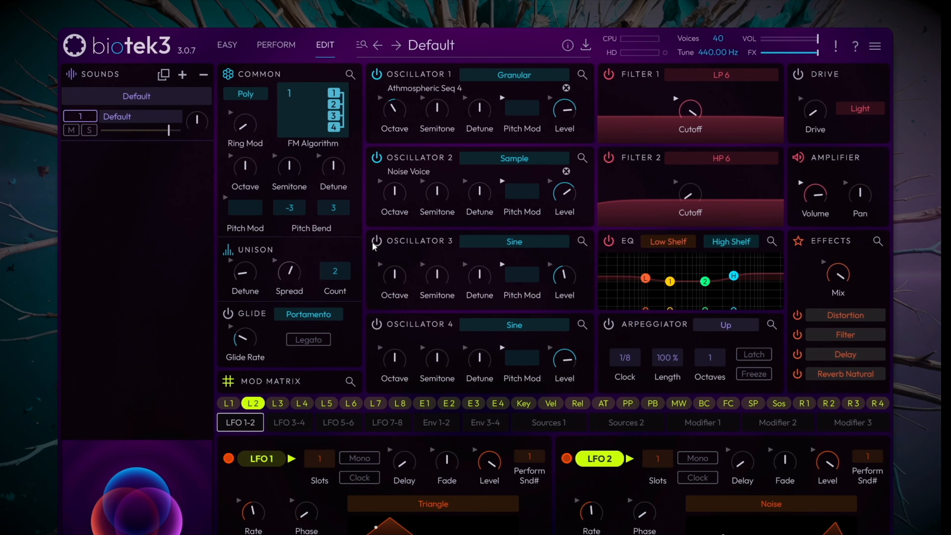
Step: Change Effect 4 to Reverb Plate, increase its Size and raise its Low Cut
left_click(883, 244)
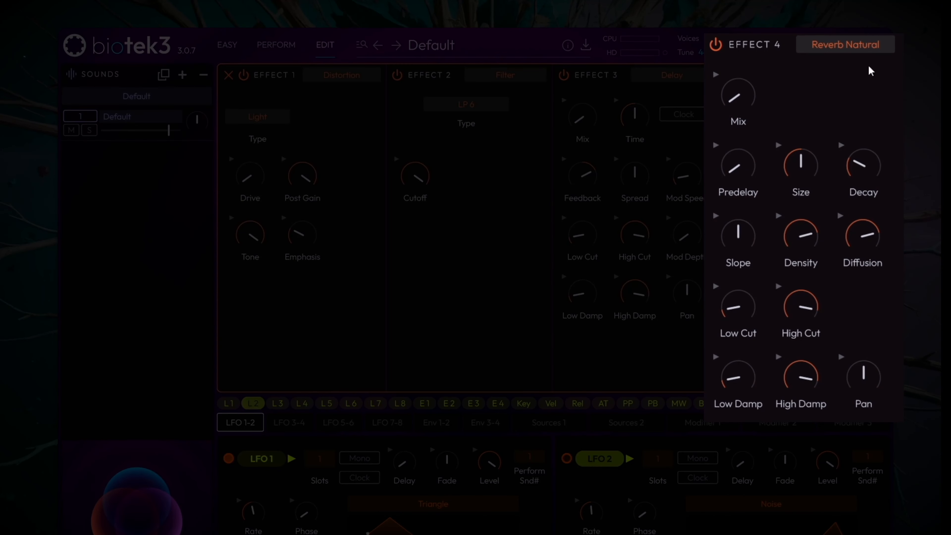
left_click(864, 45)
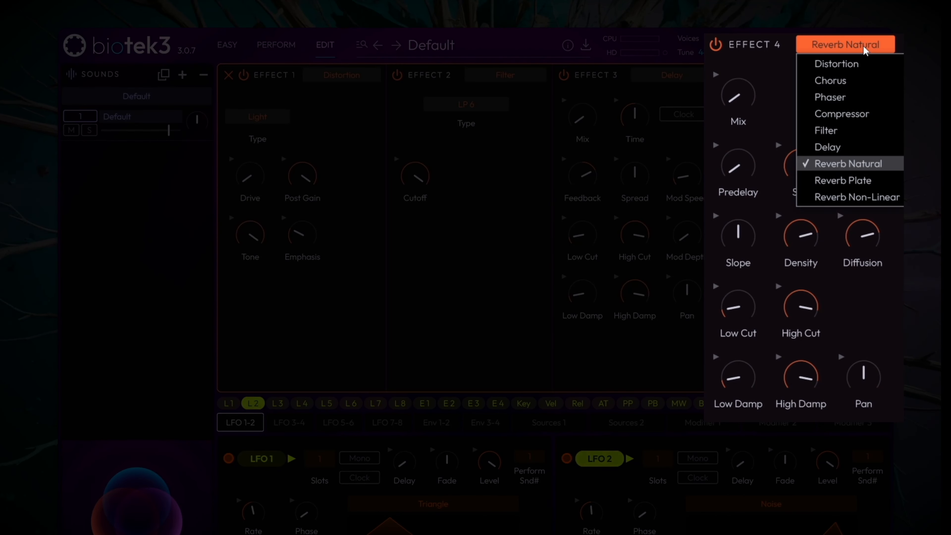
left_click(877, 184)
scroll(853, 181, "up", 2)
left_click_drag(806, 179, 806, 180)
mouse_move(754, 299)
left_mouse_down()
mouse_move(755, 350)
mouse_move(765, 275)
mouse_move(762, 297)
left_mouse_up()
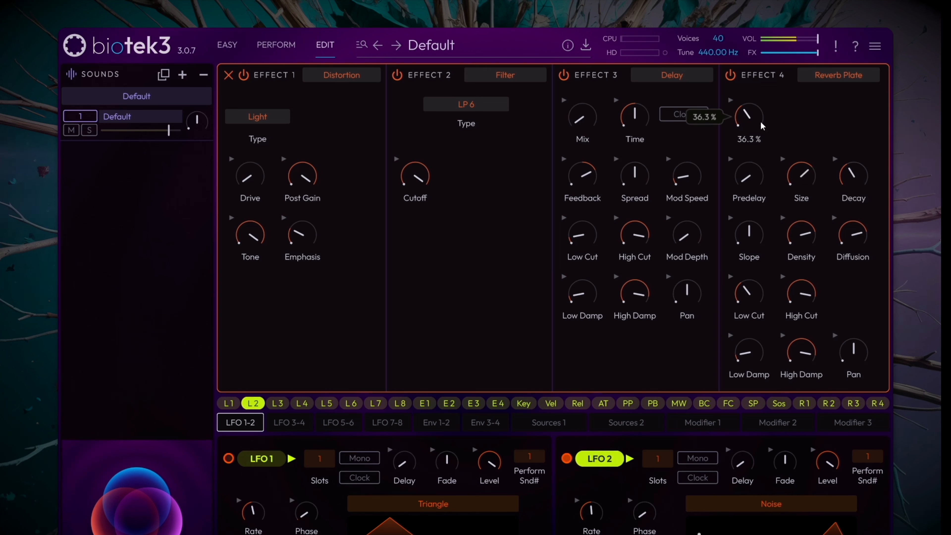
Step: Set the plate reverb's Mix to a moderate level somewhat above 15.1 %, and close the effects details
left_click_drag(753, 133, 754, 170)
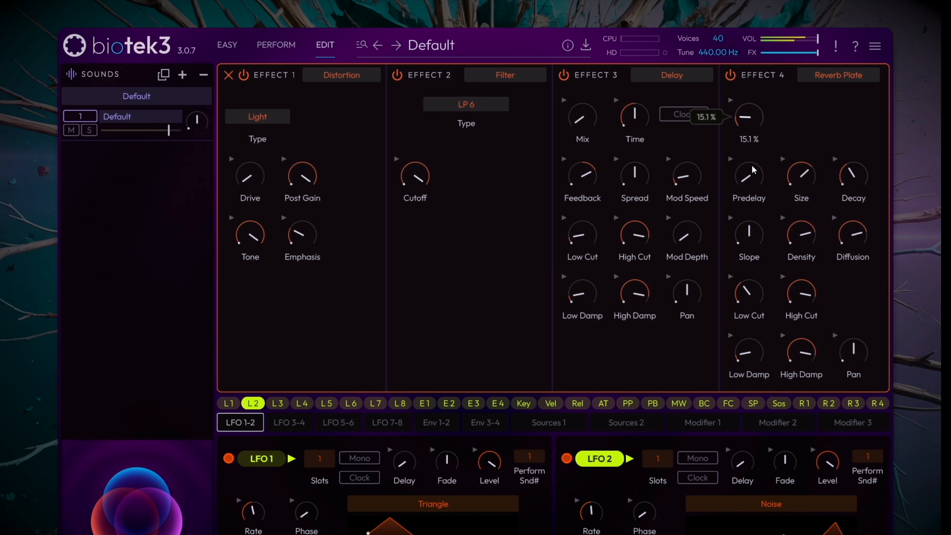
left_click_drag(753, 171, 754, 150)
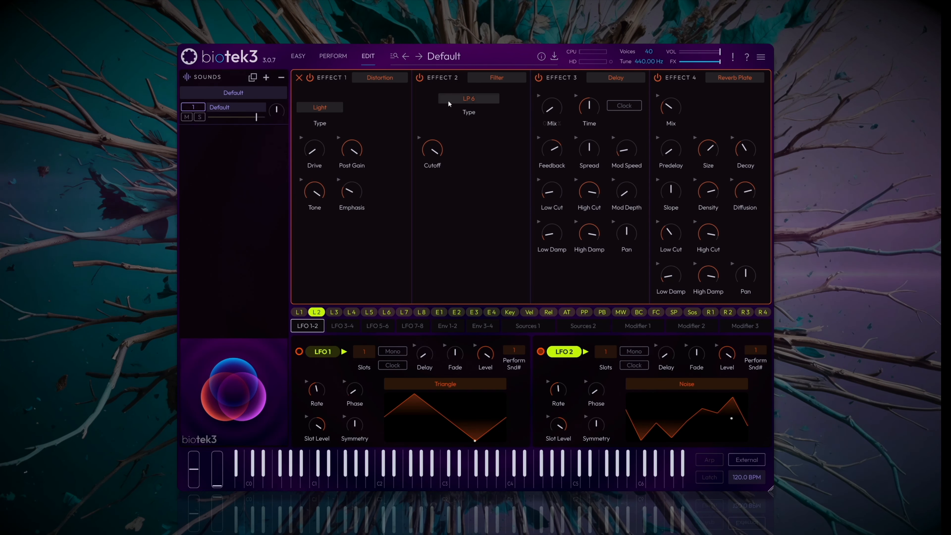
left_click(299, 77)
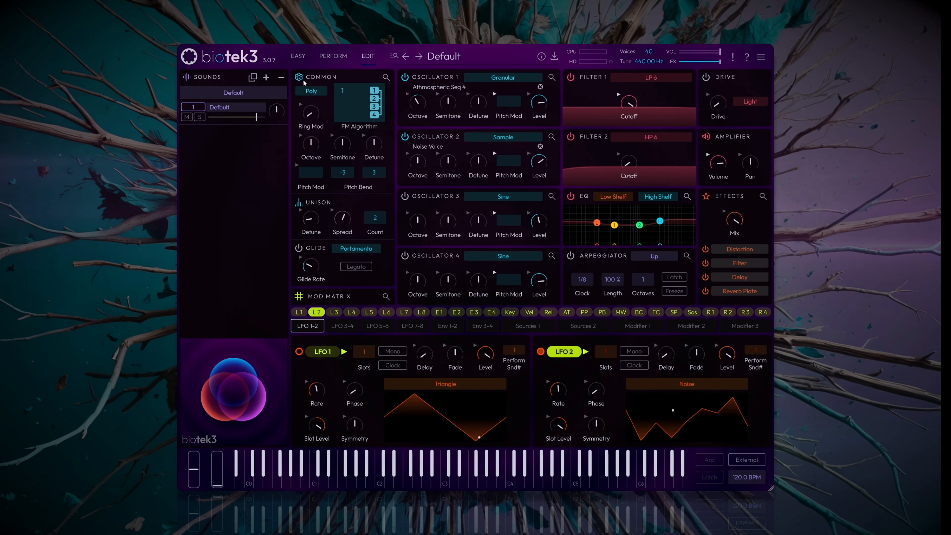